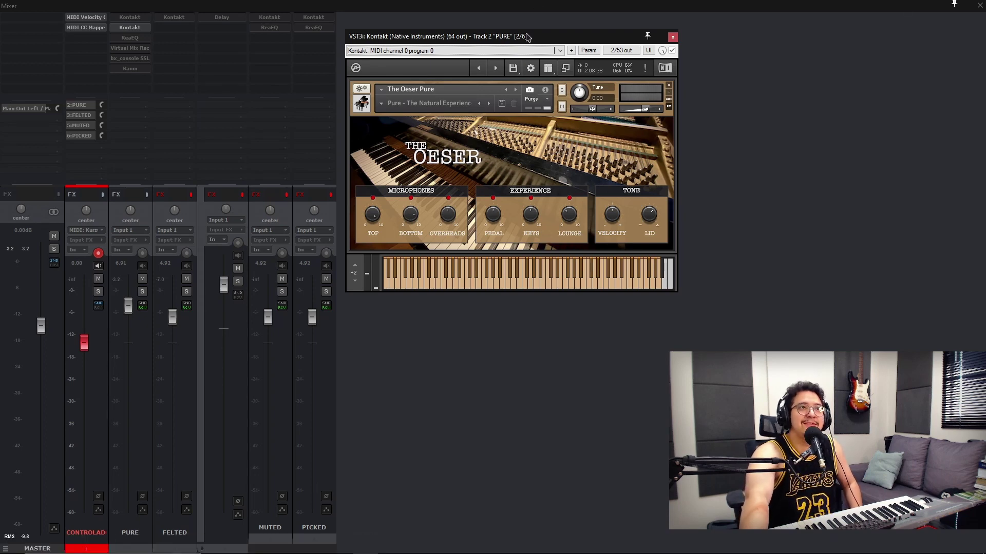
Turn off the Lounge sound in the PURE track's second Kontakt instance, check the instrument again and close its window.
left_click_drag(525, 40, 528, 31)
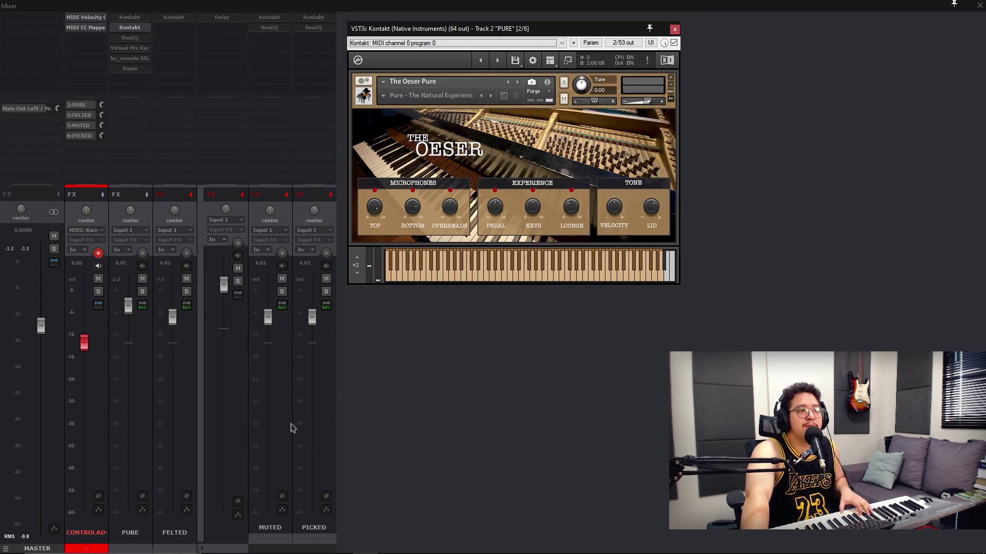
left_click(325, 415)
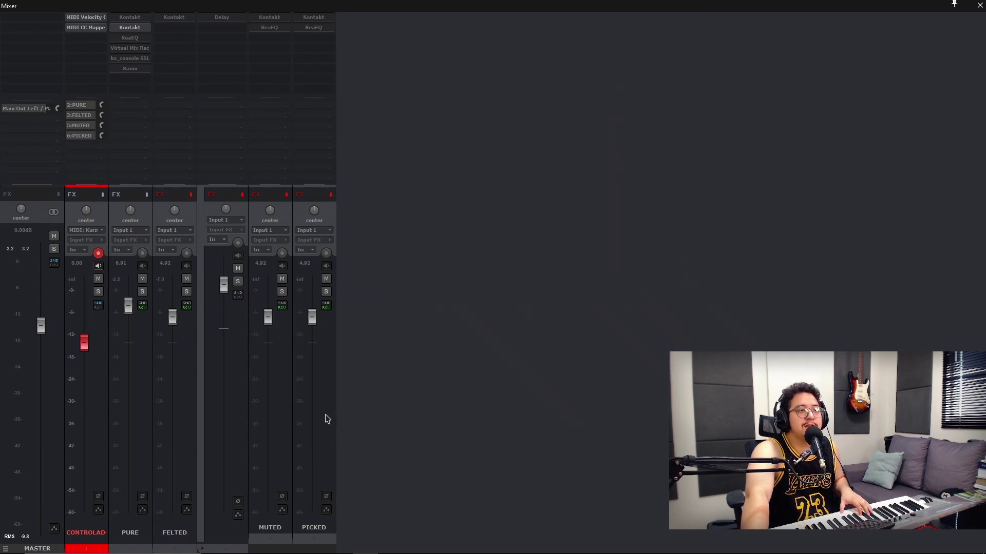
left_click(130, 27)
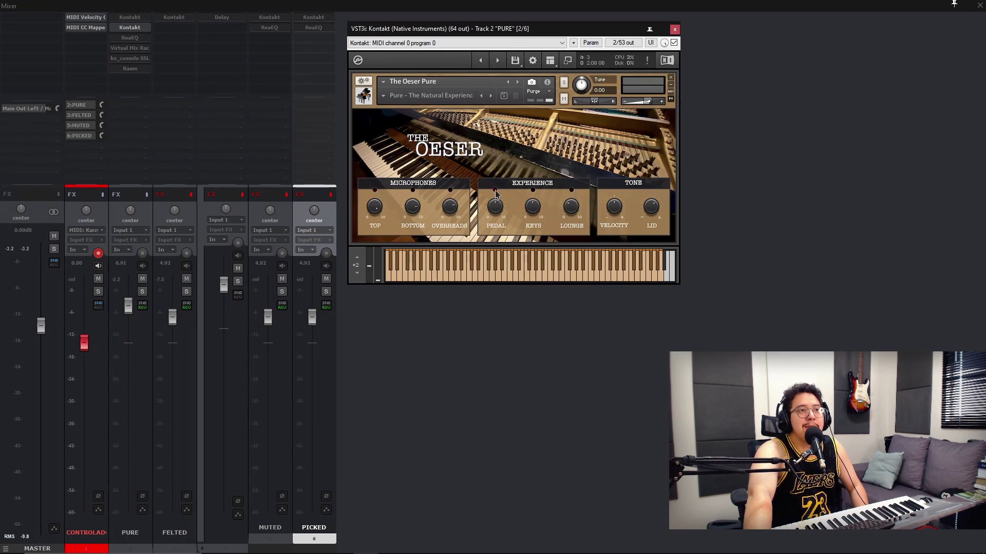
left_click(573, 190)
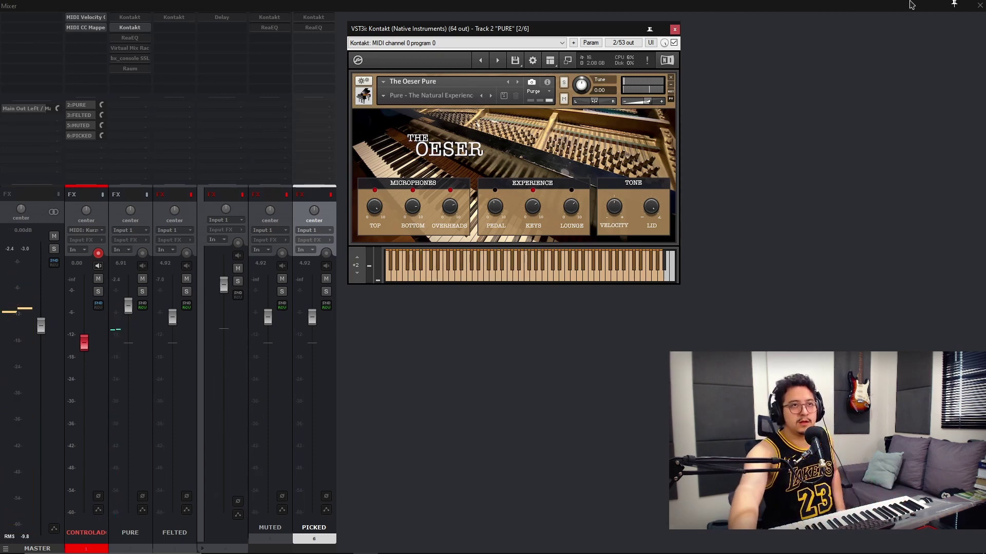
left_click(675, 30)
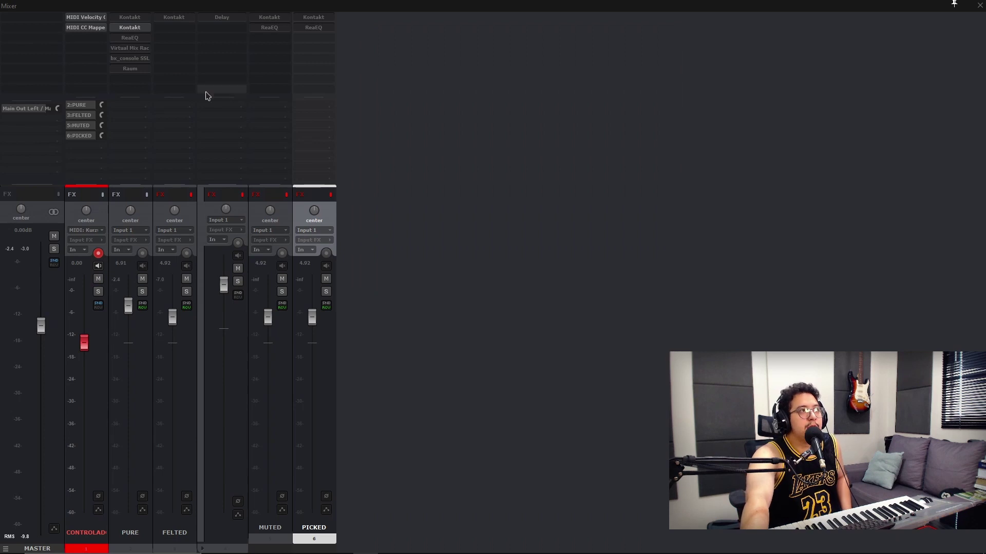
left_click(132, 28)
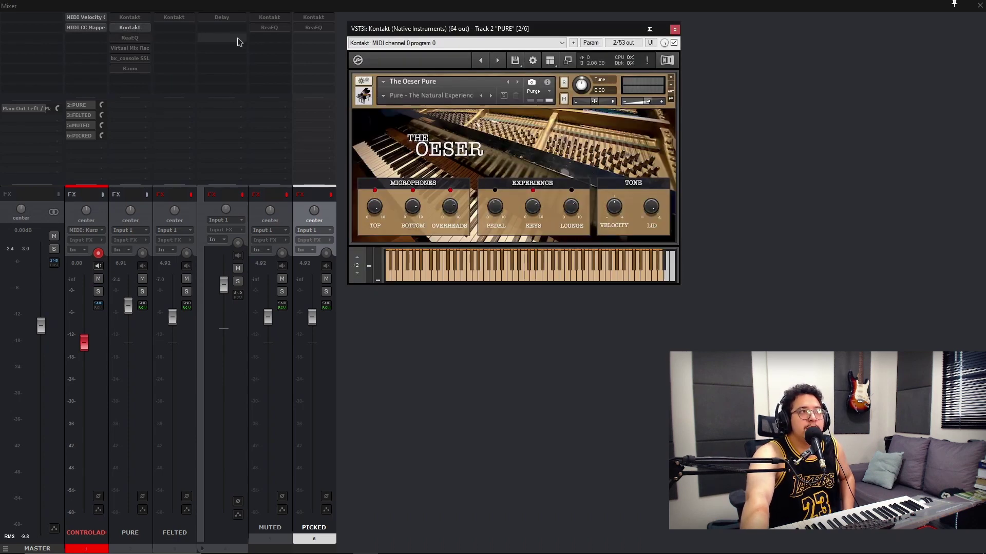
left_click(675, 29)
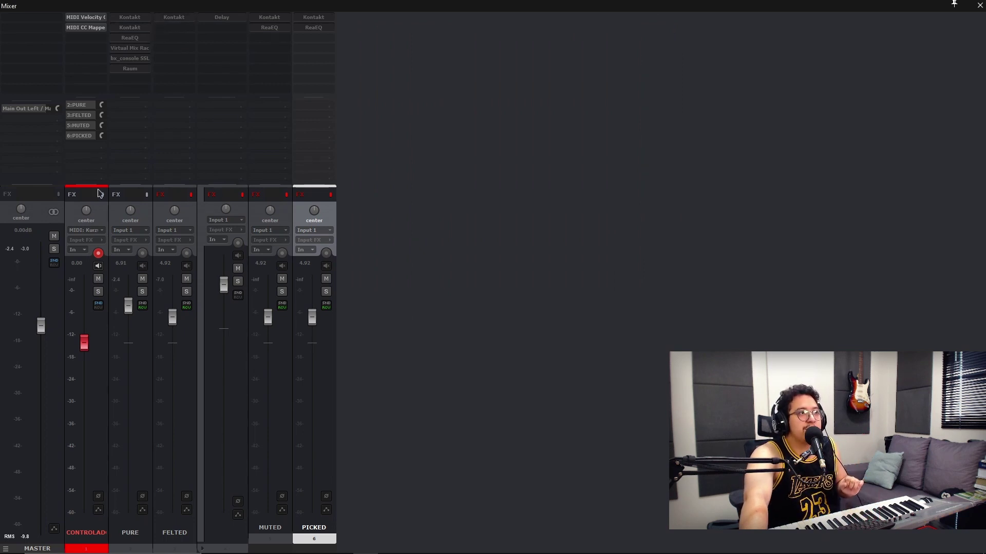
Activate the FELTED track's effects chain, toggle its Kontakt bypass off again, and open The Oeser Felted beside the mixer strips.
left_click(192, 195)
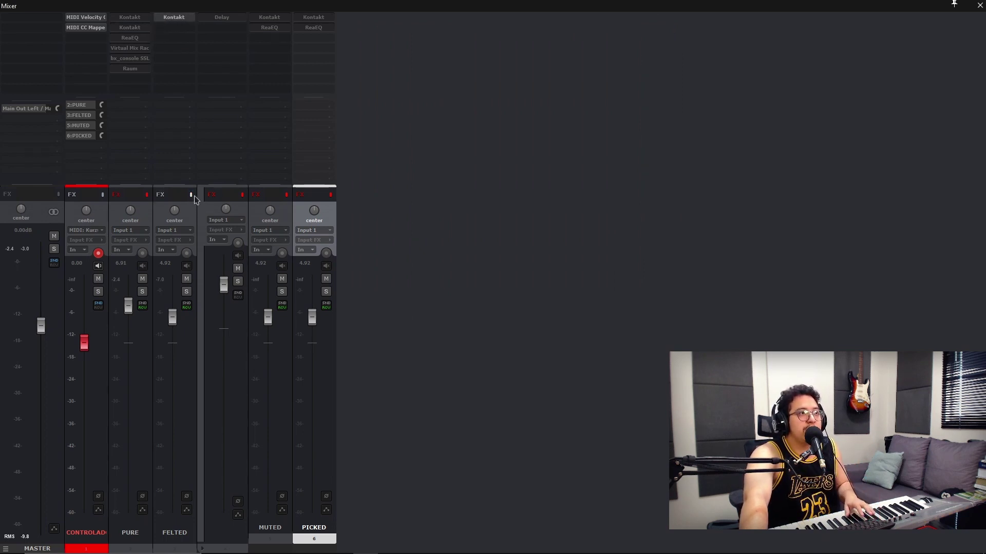
left_click(173, 18, "shift")
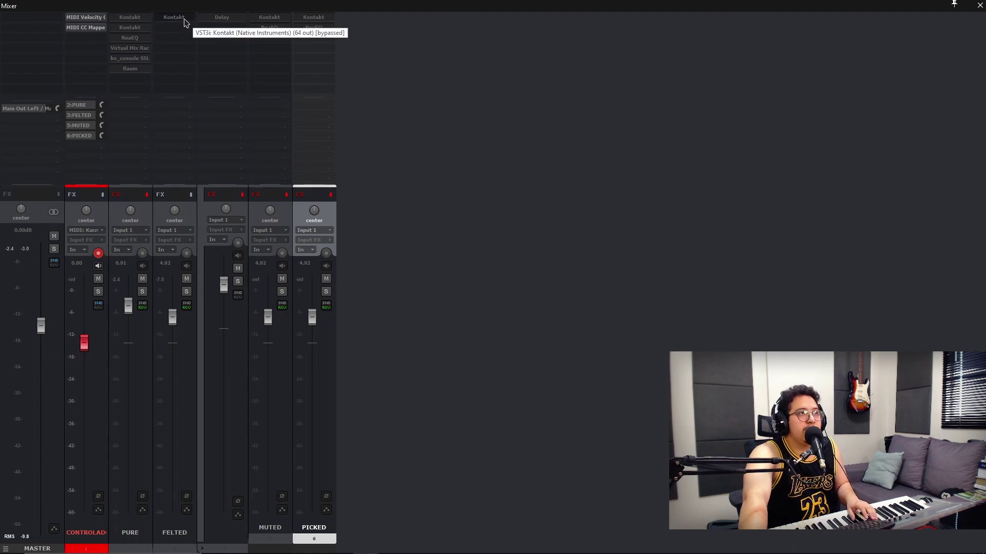
left_click(174, 18, "shift")
left_click(174, 18)
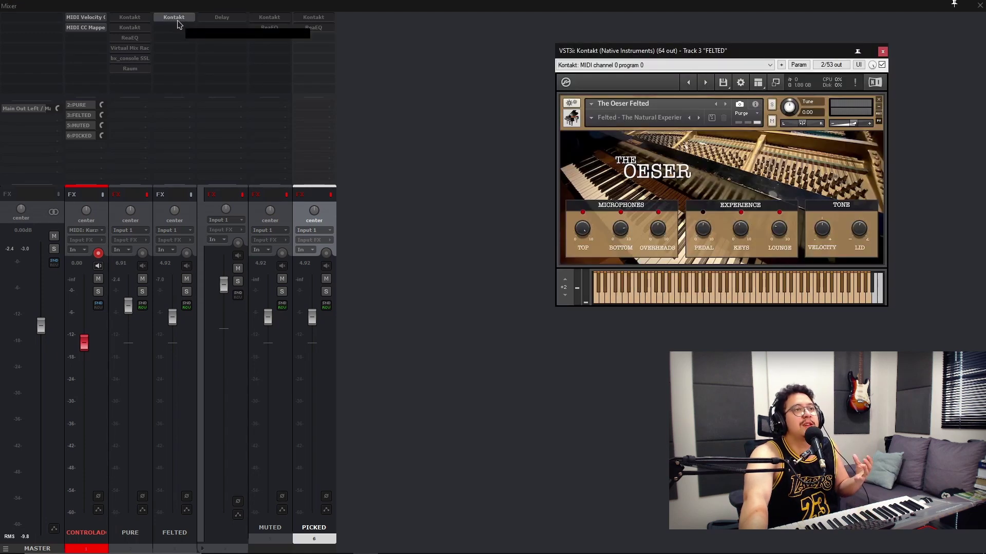
left_click_drag(718, 54, 523, 29)
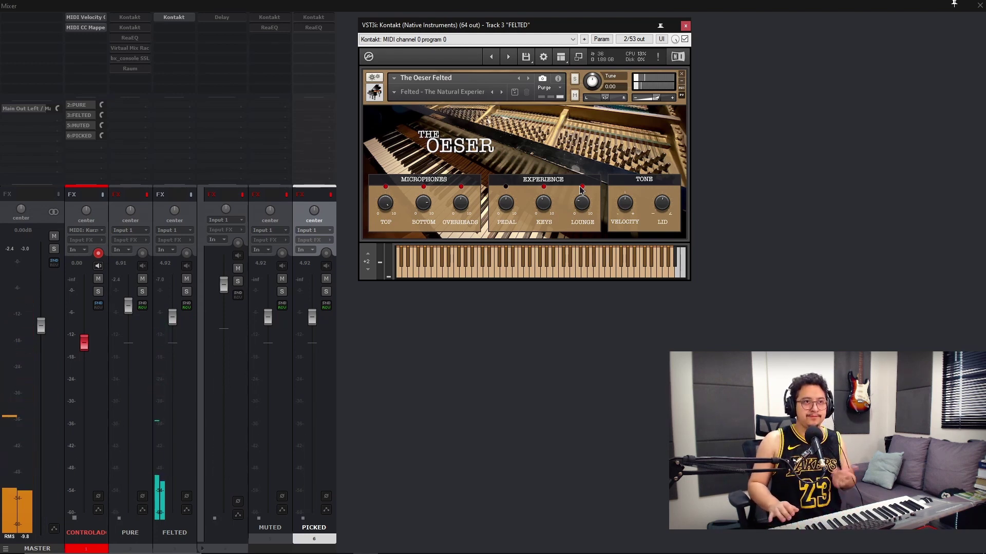
Close The Oeser Felted, bypass the FELTED track's effects, and briefly toggle the Delay folder track's effects on and off.
left_click(685, 26)
left_click(190, 195)
left_click(242, 195)
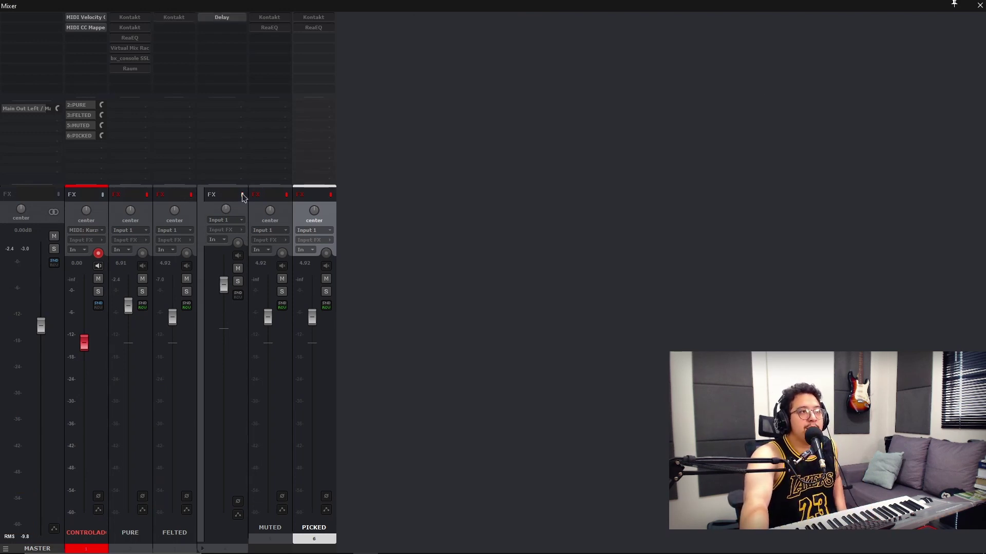
left_click(242, 195)
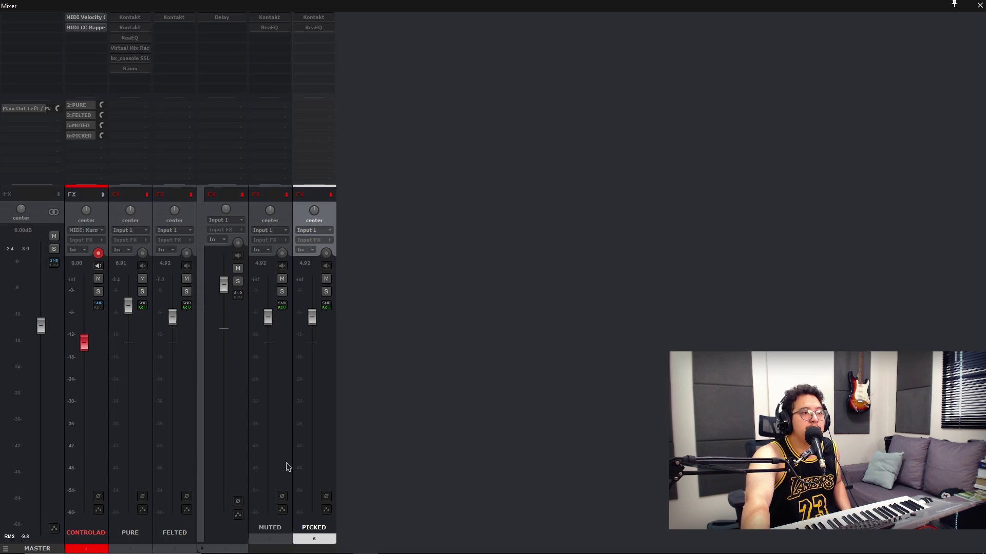
Activate the MUTED track's effects and open its Kontakt instrument, The Oeser Muted, beside the mixer strips.
left_click(258, 301)
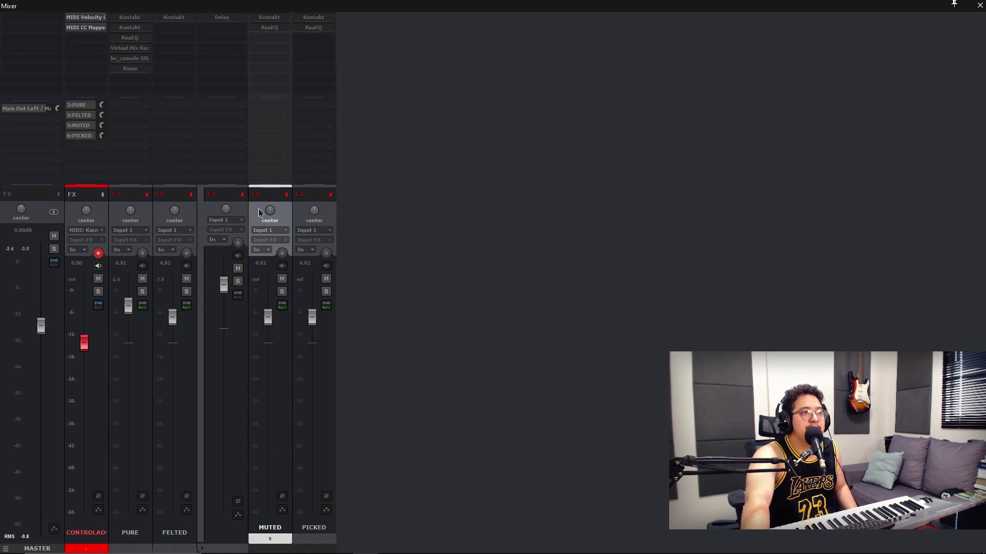
left_click(272, 18)
left_click_drag(499, 38, 556, 29)
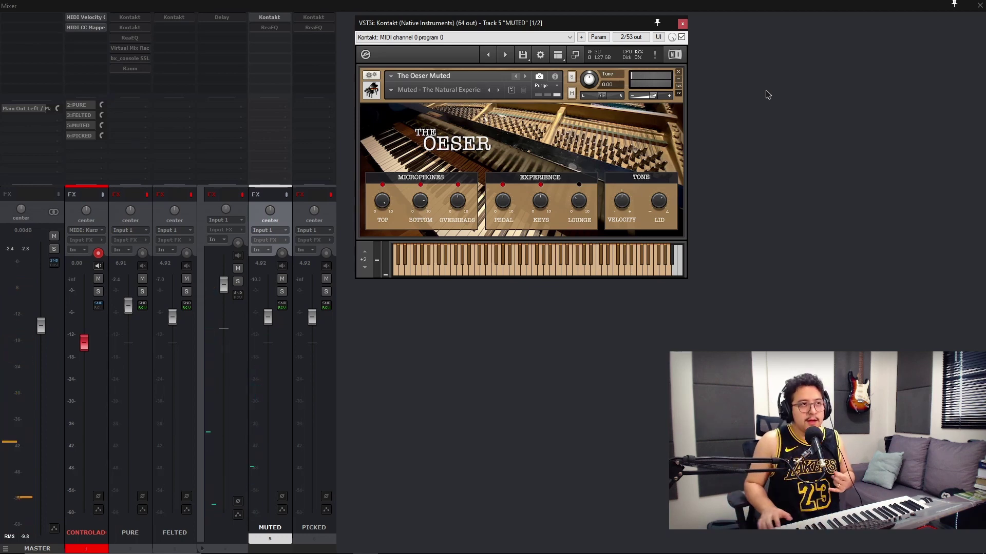
Copy the Raum reverb from the PURE track to the MUTED track after ReaEQ, check its window, and reopen The Oeser Muted.
left_click(145, 69)
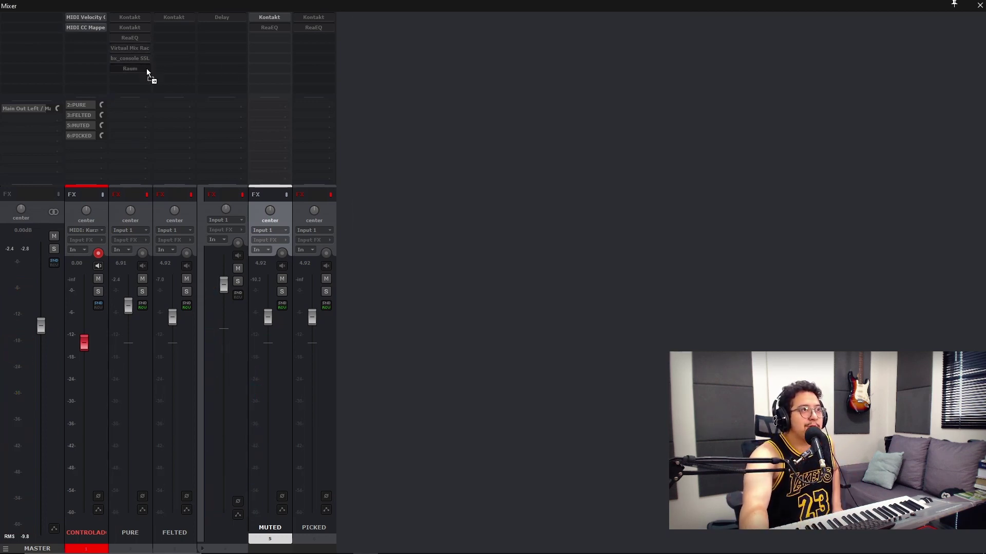
left_click_drag(259, 60, 276, 49)
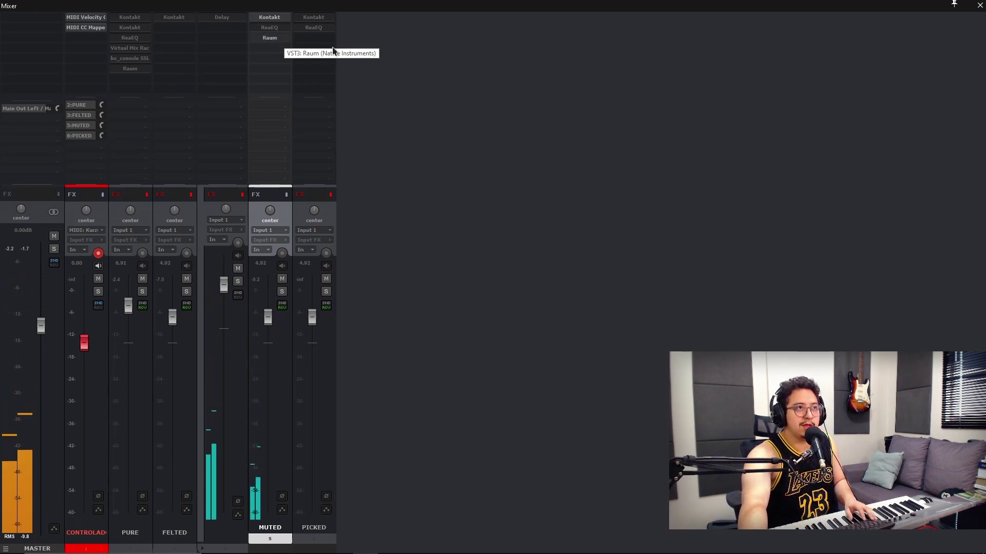
left_click(269, 38)
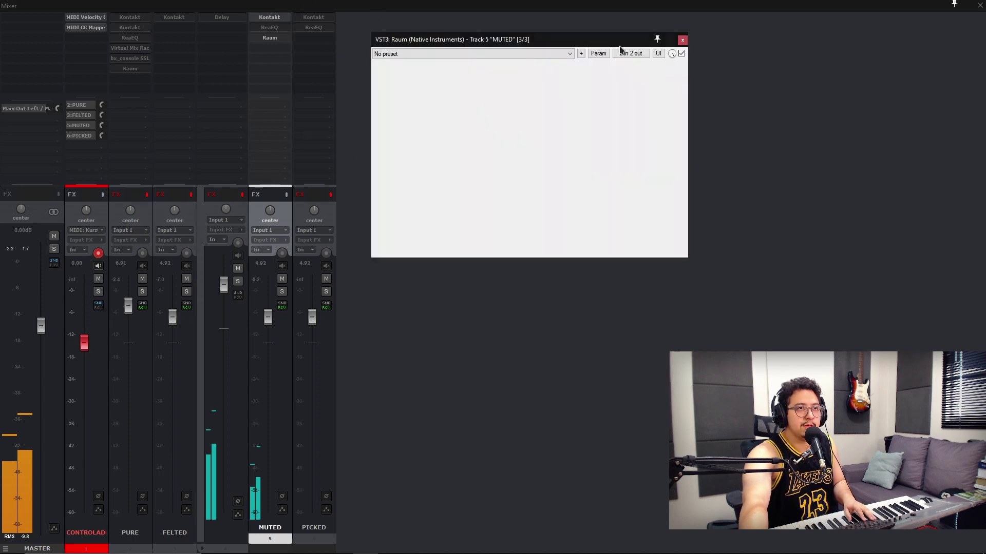
left_click_drag(563, 40, 545, 39)
left_click(664, 38)
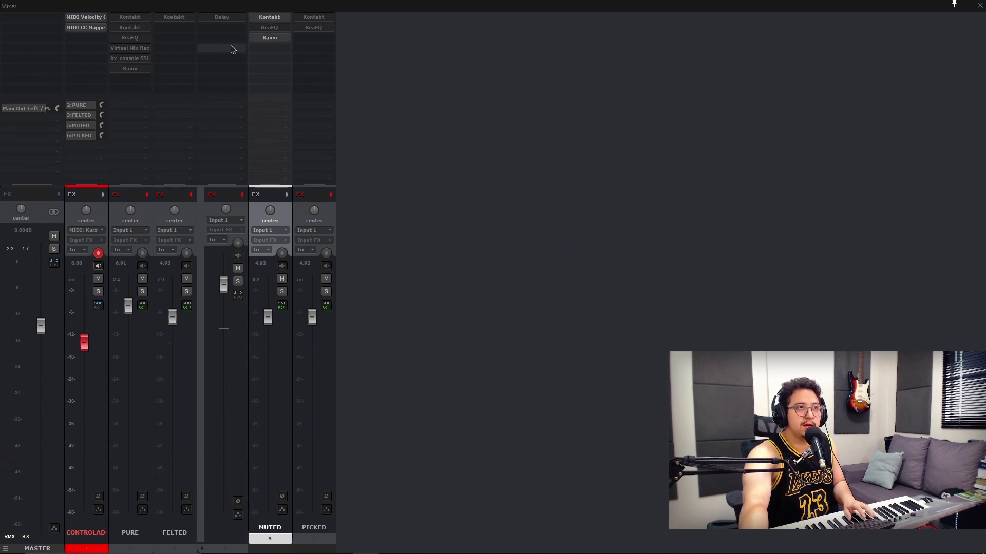
left_click(269, 17)
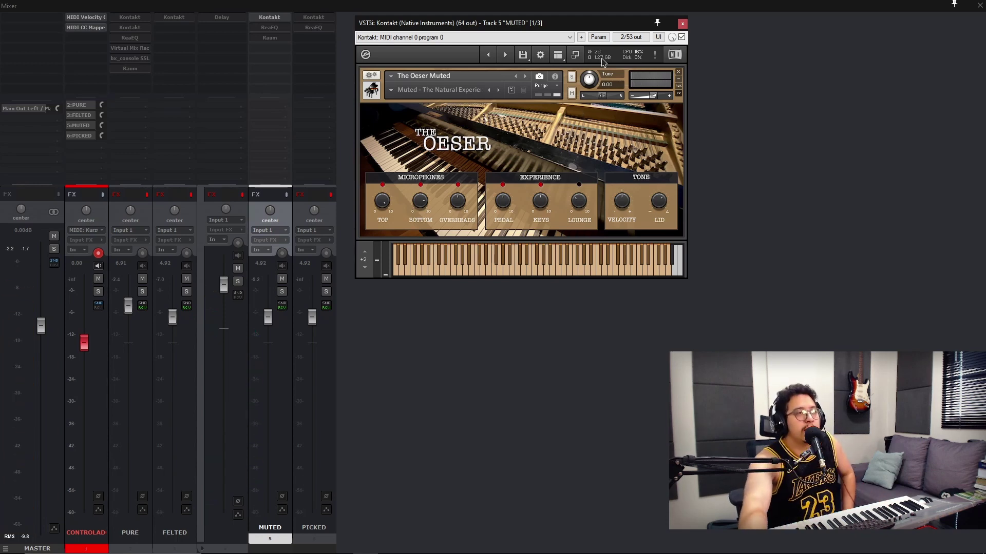
Bypass the MUTED track's effects, then activate the PICKED track's effects and show The Oeser Picked beside the mixer strips.
left_click(272, 197)
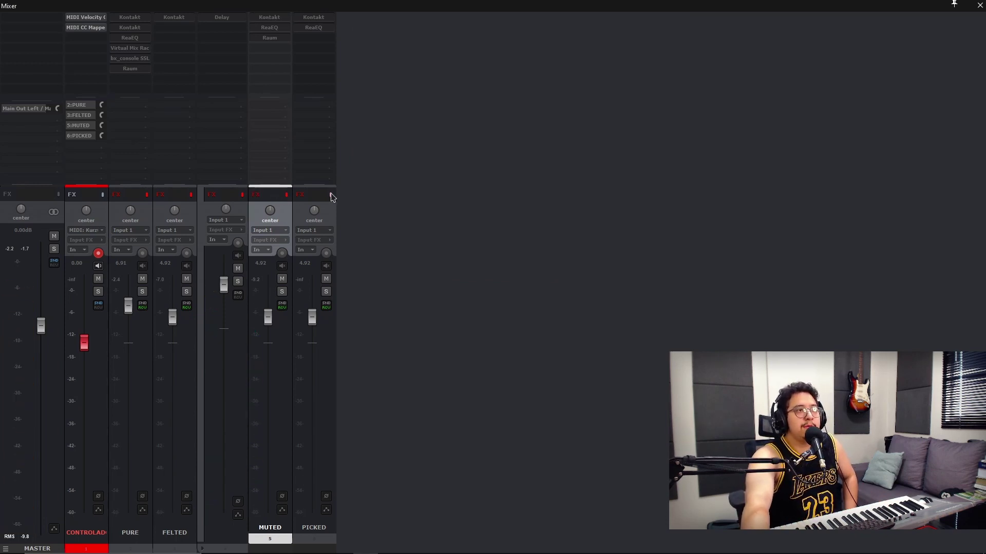
left_click(323, 19)
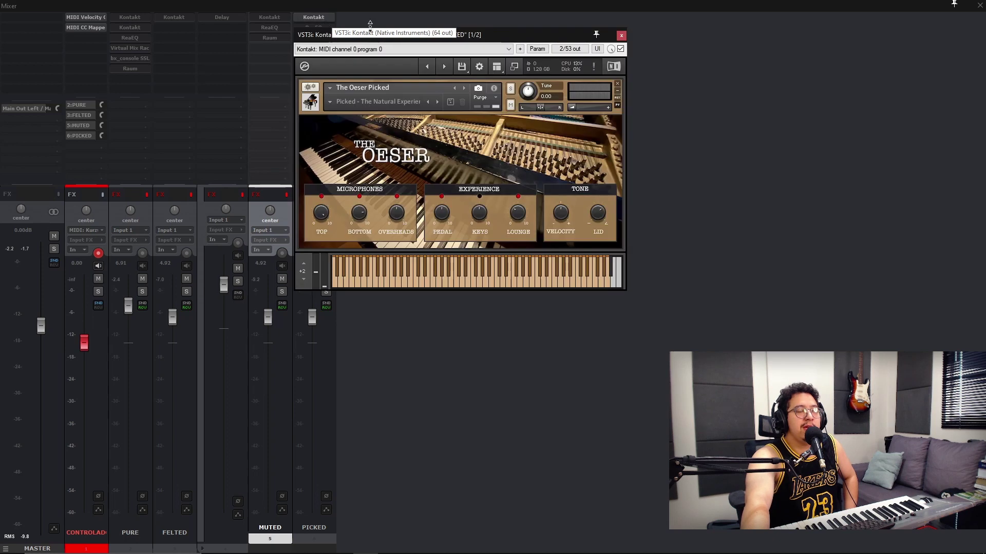
left_click_drag(545, 40, 592, 31)
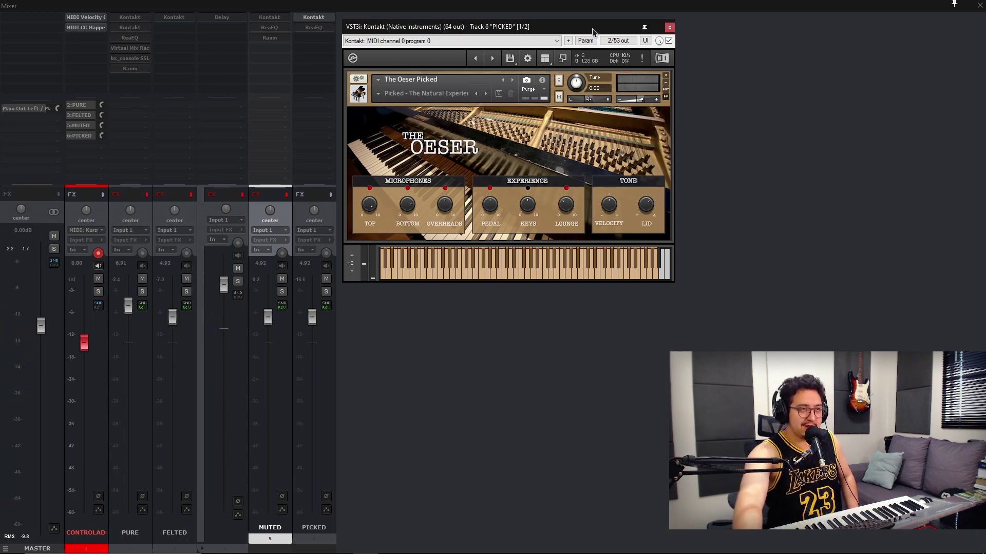
left_click(130, 544)
left_click(330, 194)
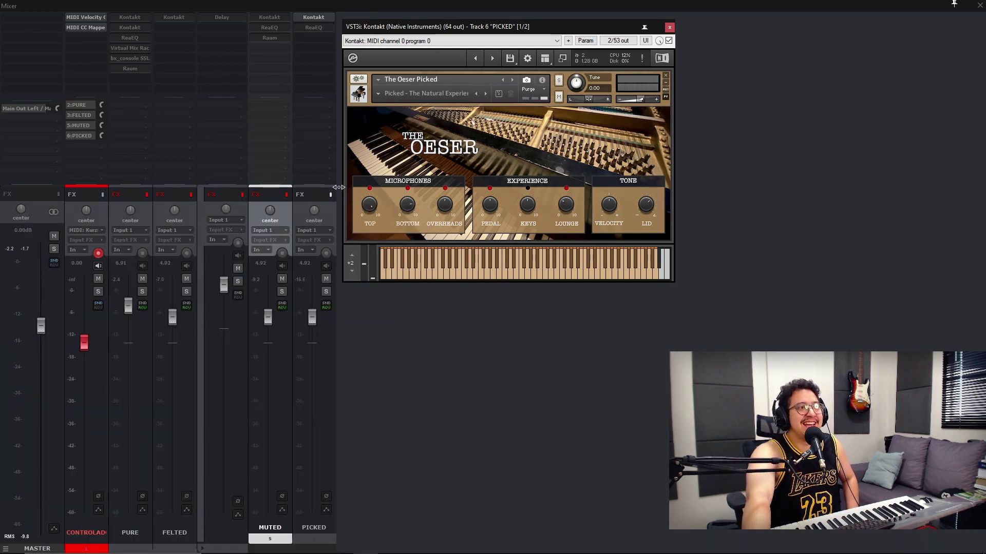
left_click_drag(471, 26, 486, 21)
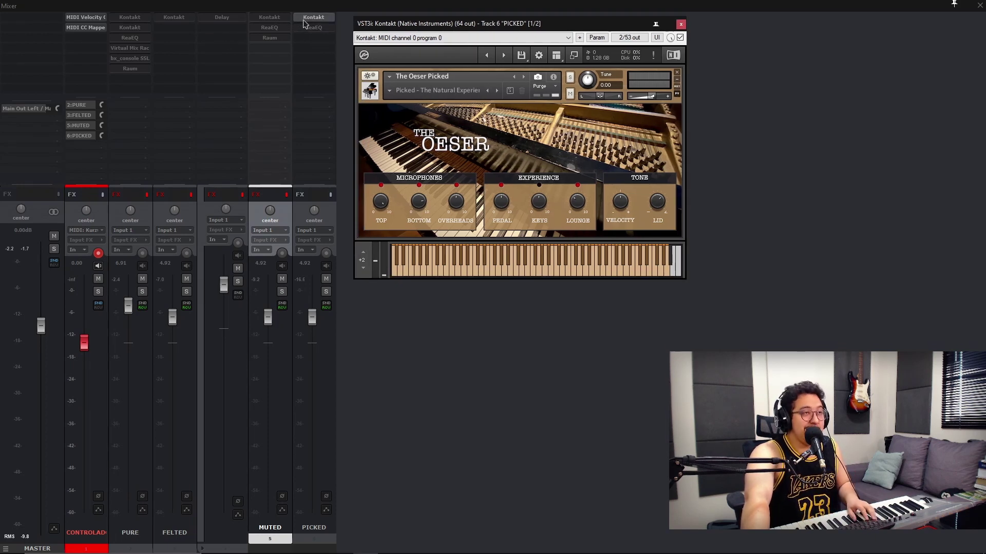
Enable the MUTED track's Kontakt and the folder track's Delay to layer them with the PICKED instrument.
left_click(273, 20)
left_click(273, 20, "shift")
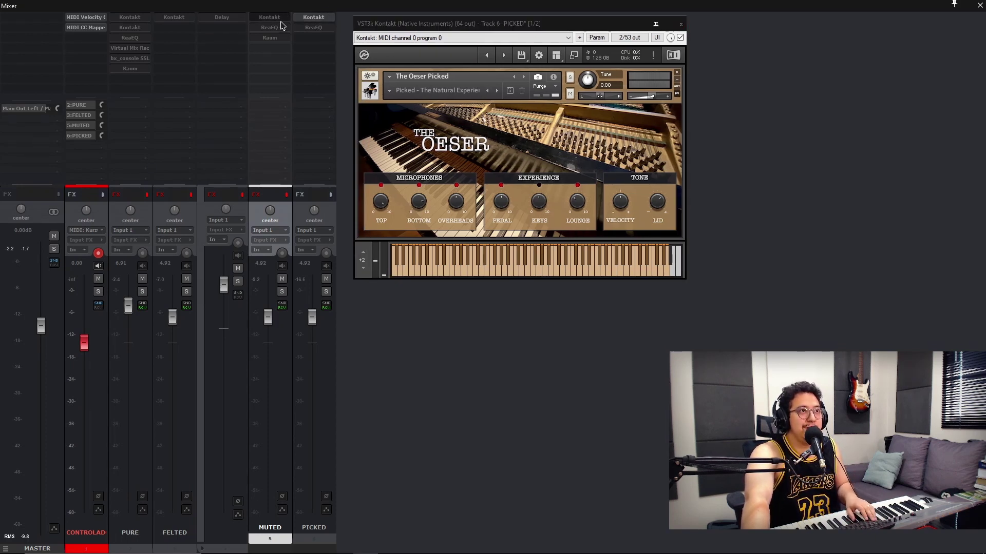
left_click(238, 21)
left_click_drag(184, 41, 216, 79)
left_click(296, 75)
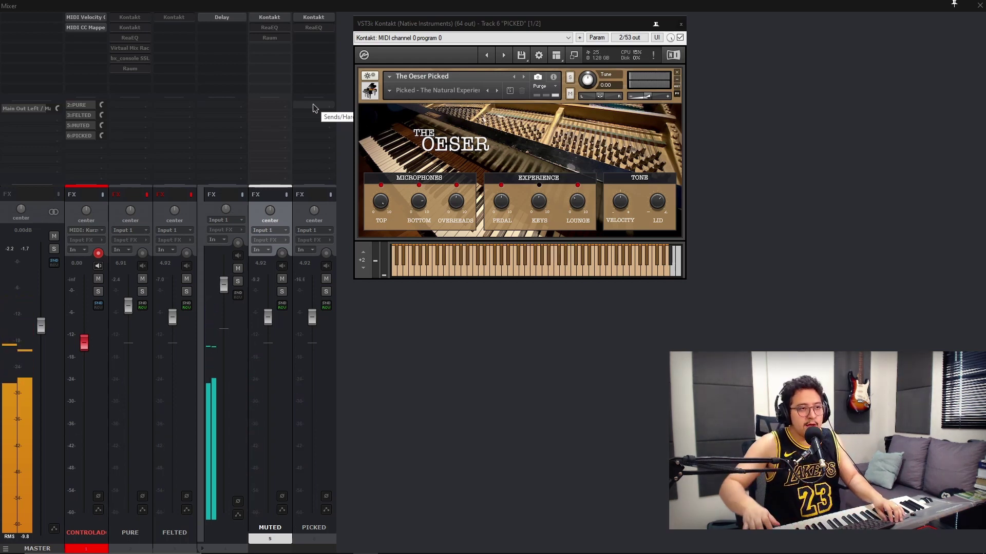
Bypass the Delay folder, MUTED and PICKED effects, then activate the PURE track's first Kontakt instance and check its settings.
left_click(242, 194)
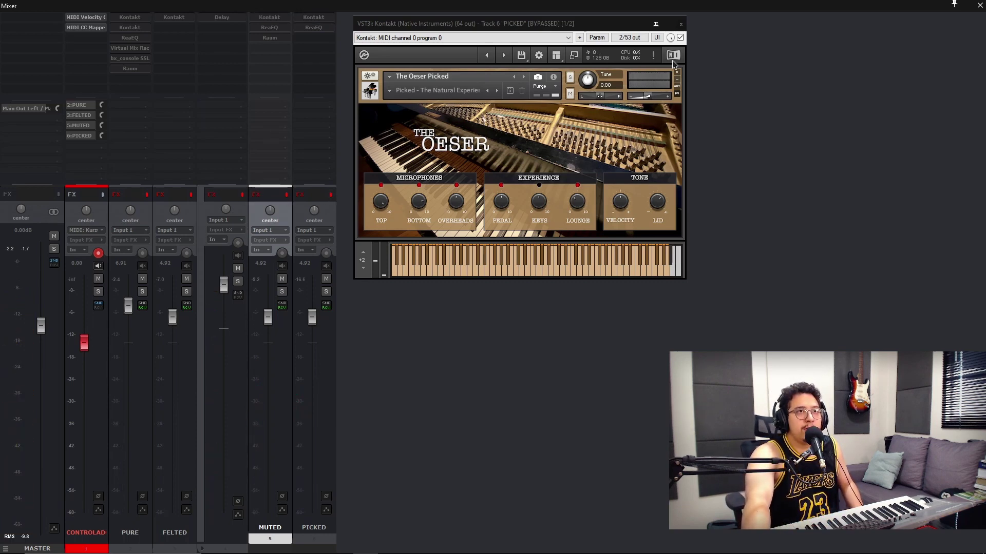
left_click(681, 24)
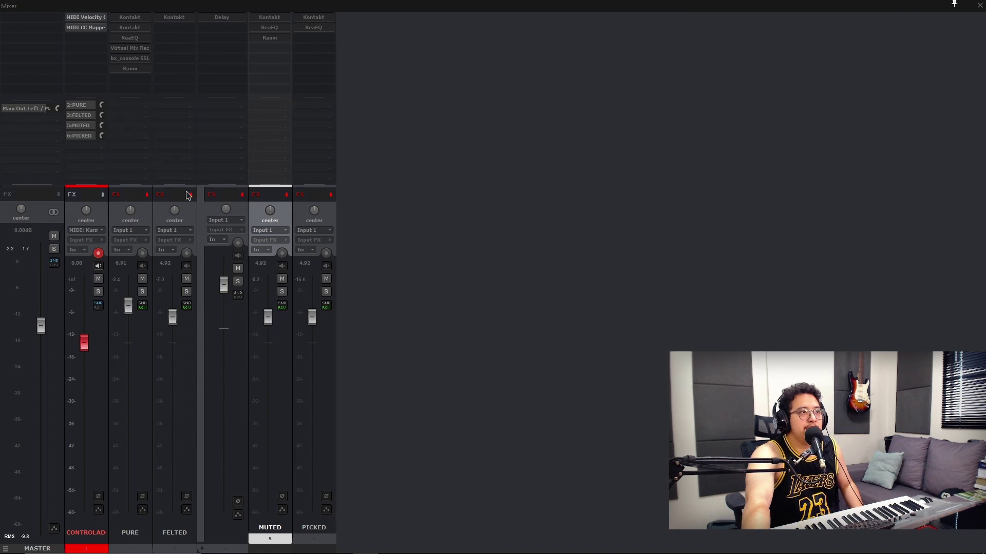
left_click(143, 407)
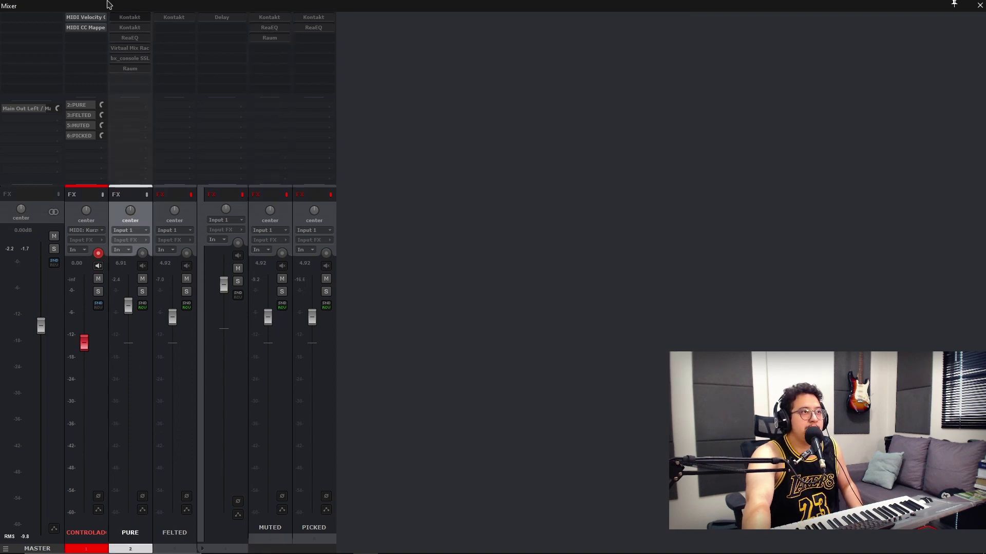
left_click(128, 19, "shift")
left_click(127, 19)
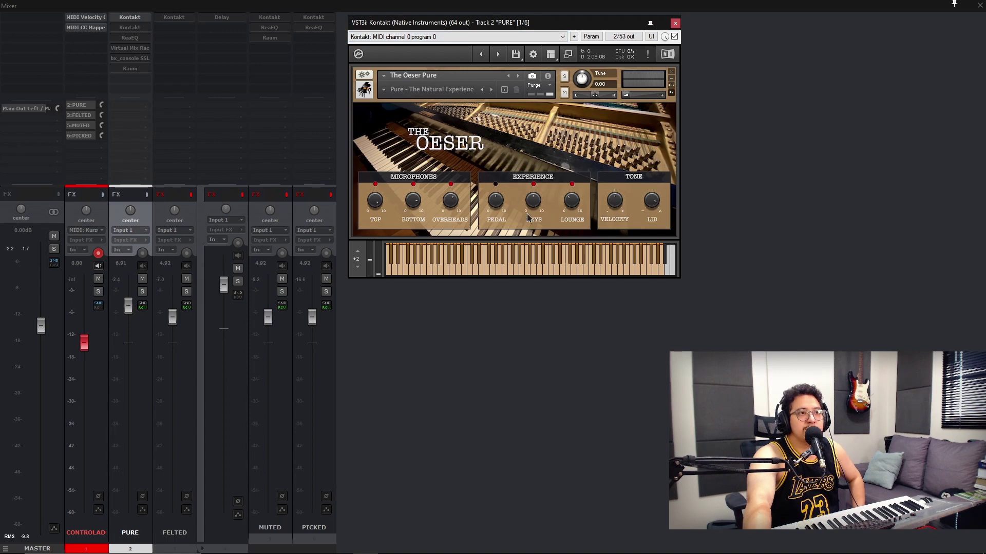
left_click(675, 24)
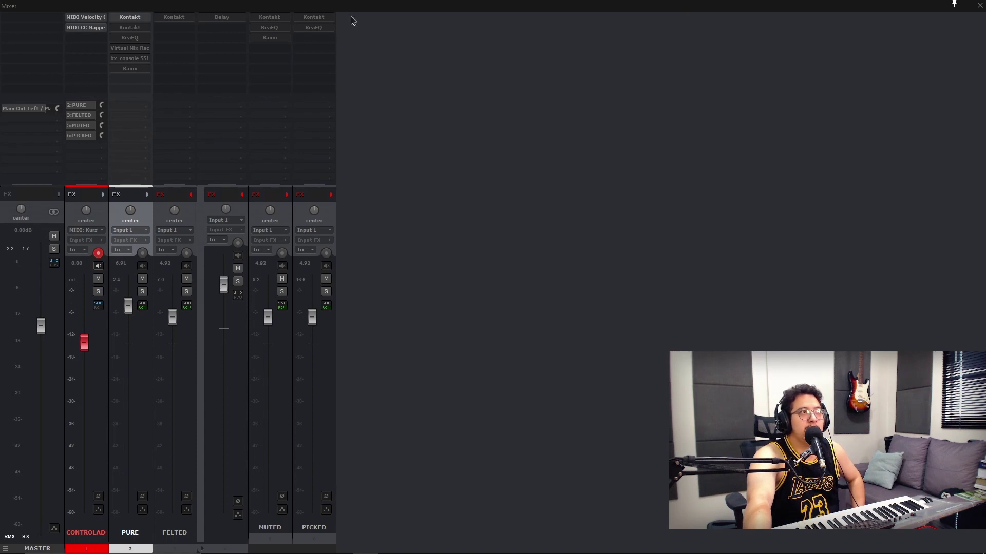
Open ReaEQ on the PURE track and compare the piano sound with the equalizer enabled and bypassed.
left_click(130, 37)
left_click_drag(685, 66, 538, 32)
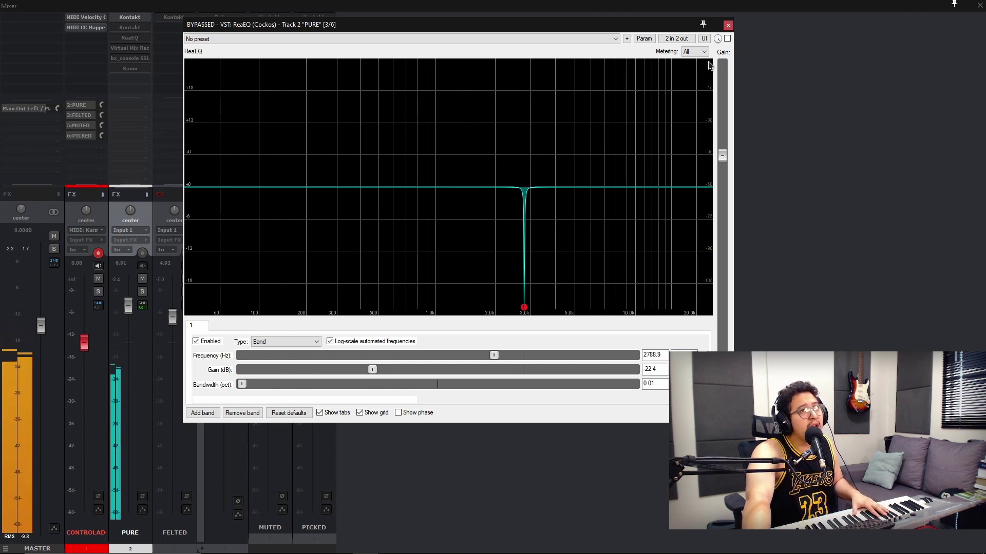
left_click(728, 39)
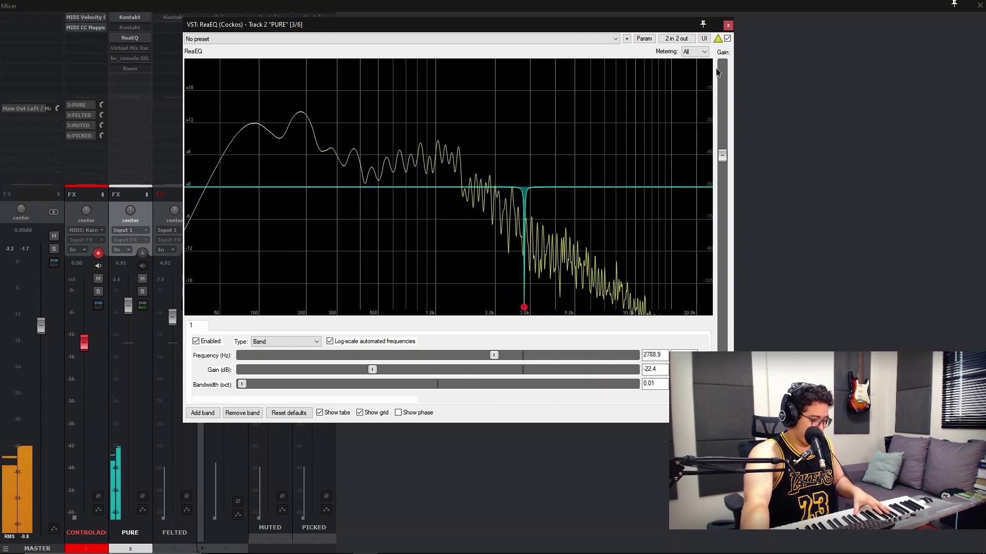
left_click(727, 38)
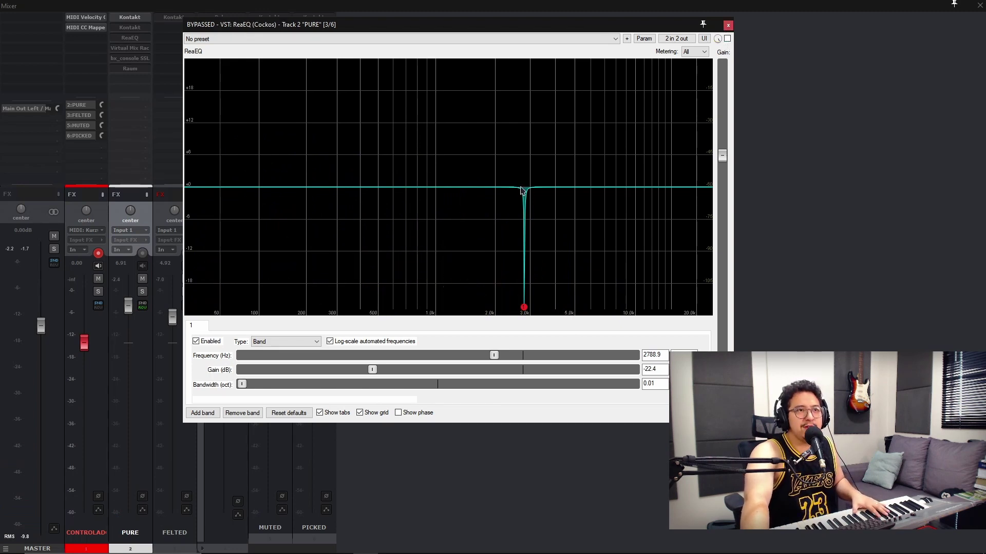
Close ReaEQ, open Virtual Mix Rack on the PURE track and compare the piano sound with its FG-Stress compressor bypassed and enabled.
left_click(728, 25)
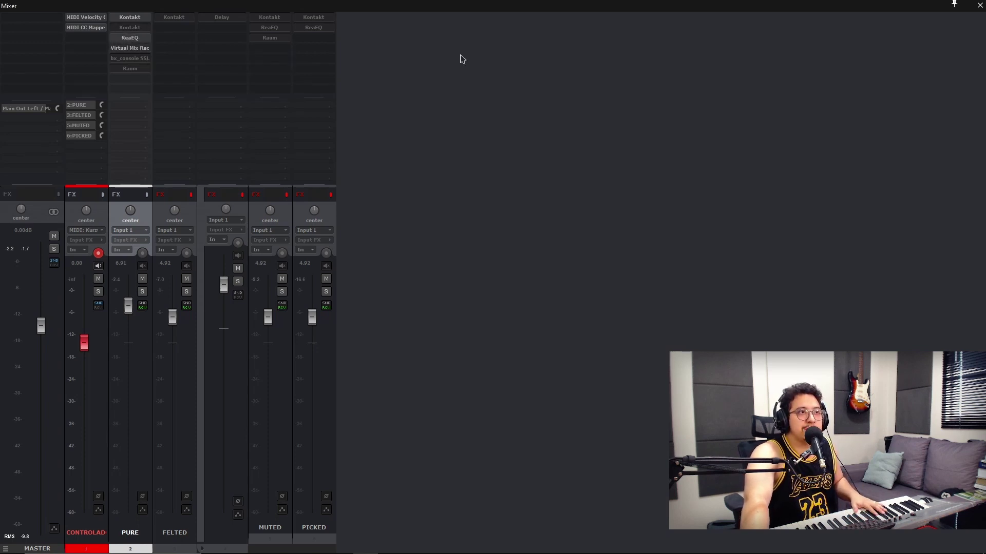
left_click(130, 49)
left_click_drag(584, 44, 538, 31)
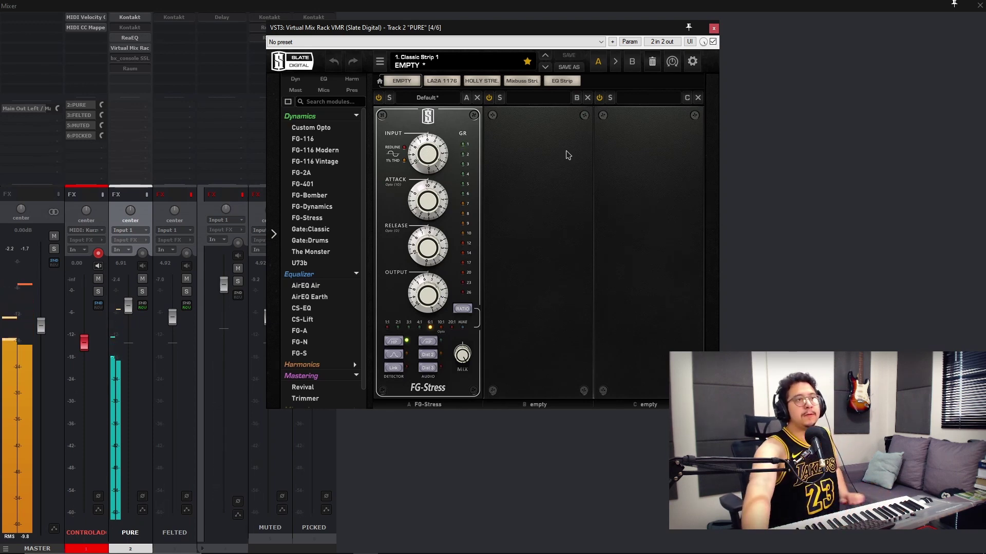
left_click(713, 42)
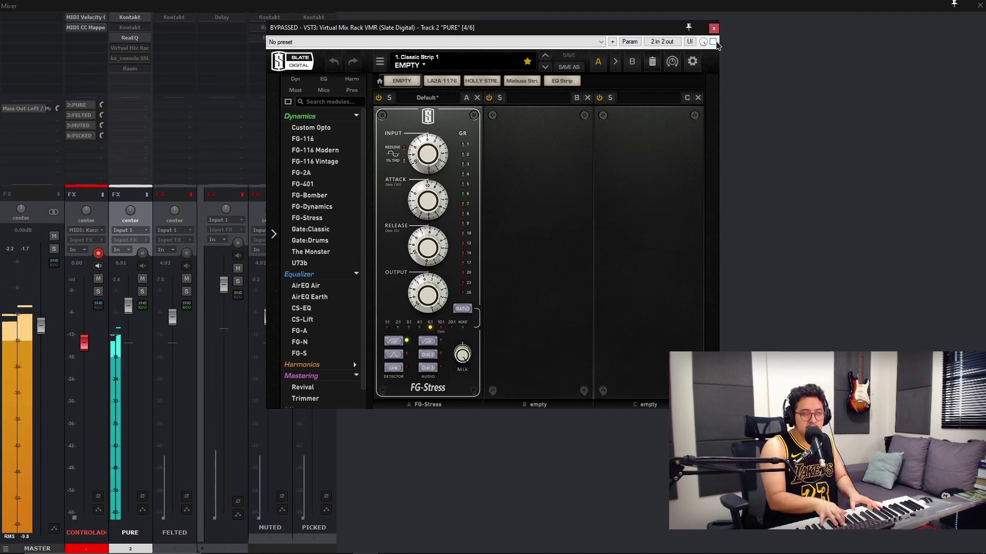
left_click(713, 42)
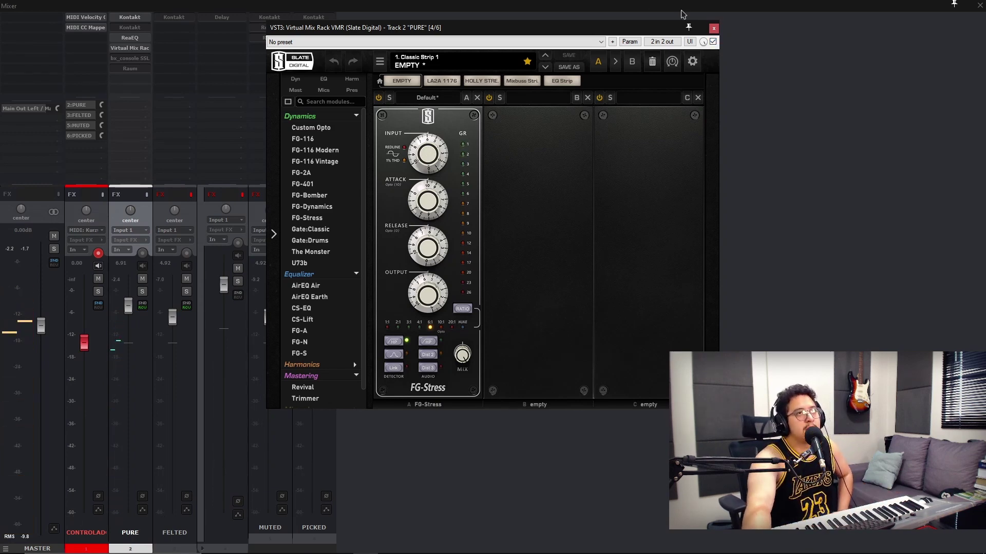
left_click(713, 29)
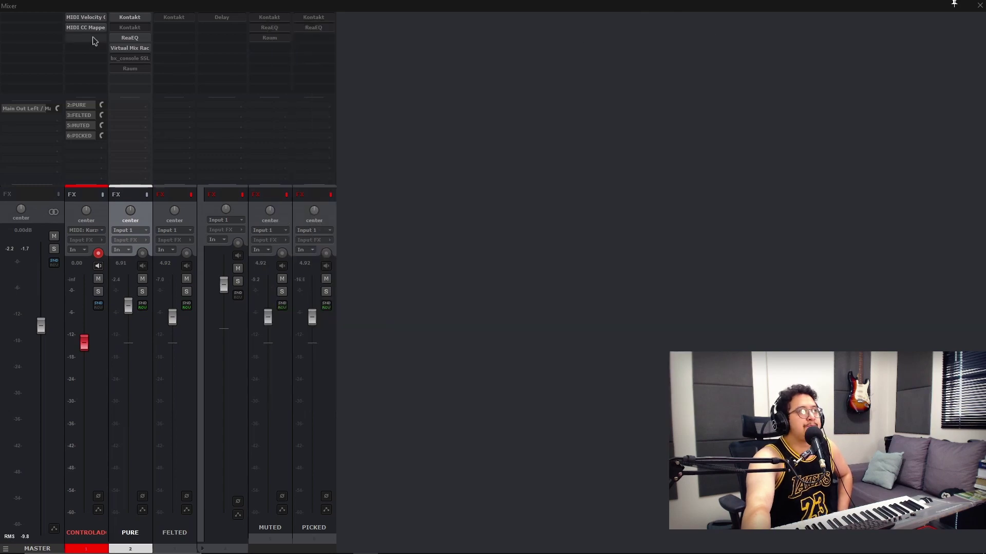
Activate bx_console SSL 9000 J and the Raum reverb on the PURE track, showing each plugin's settings and closing its window.
left_click(125, 59)
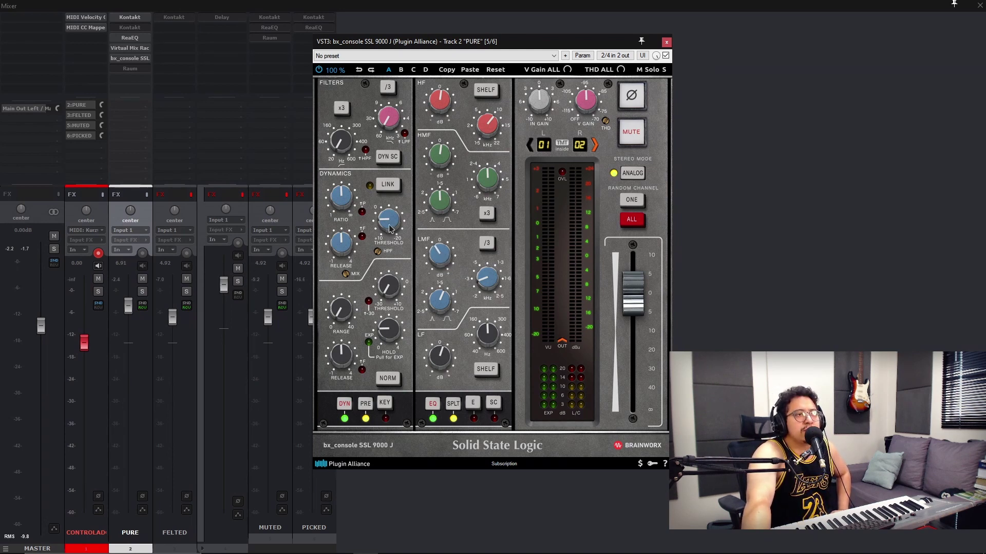
left_click_drag(588, 46, 590, 34)
left_click(667, 30)
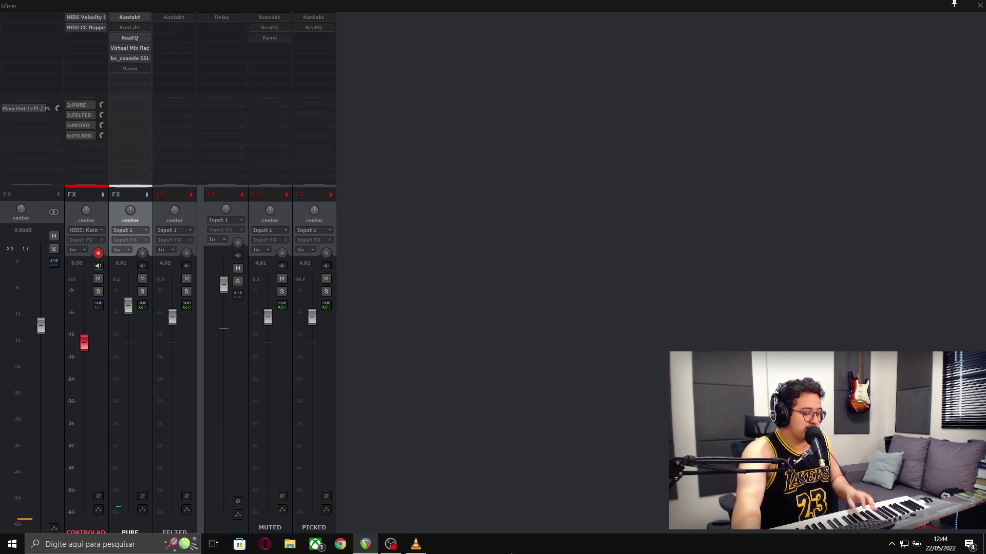
left_click(138, 76)
left_click_drag(555, 55, 565, 49)
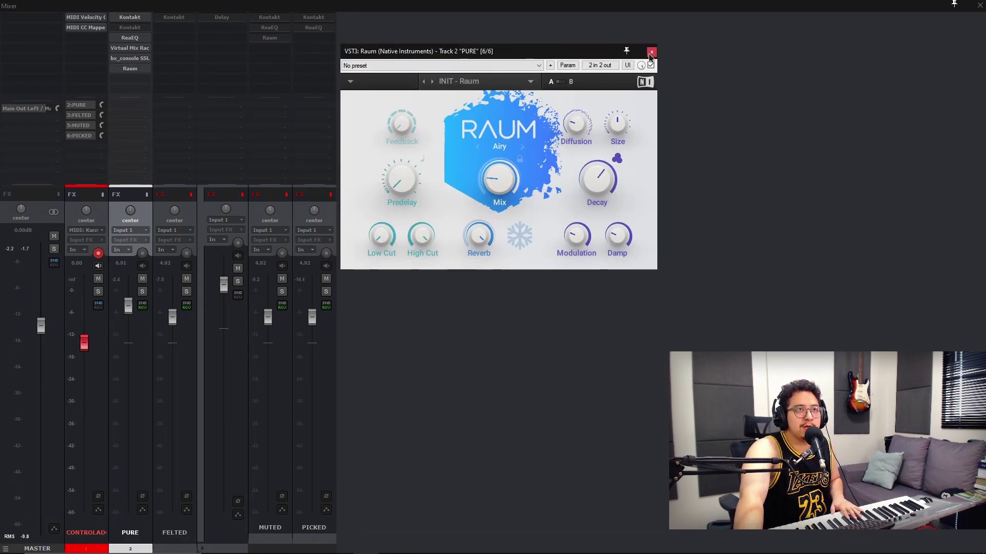
left_click(662, 49)
Reopen ReaEQ on the PURE track to show its narrow band cut, and close the equalizer again.
left_click(138, 22)
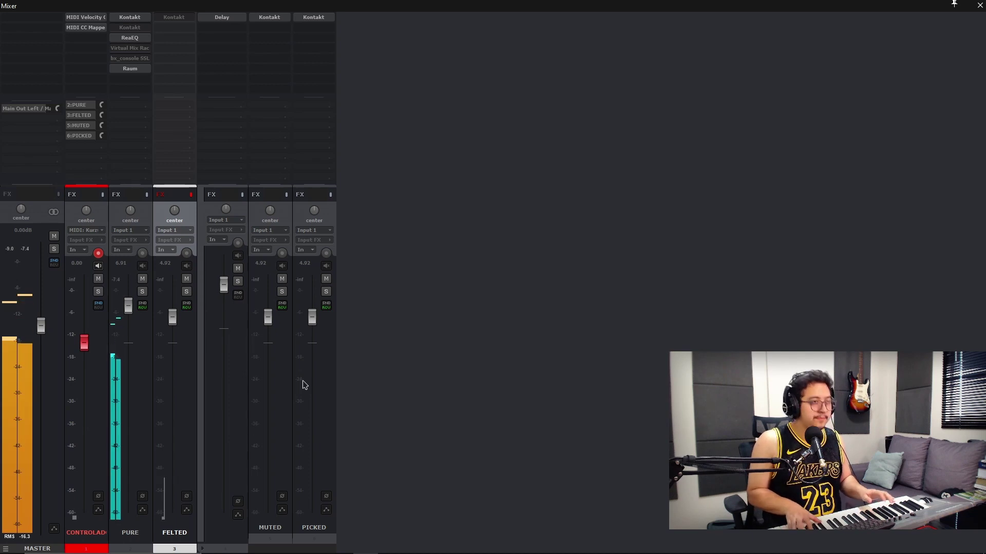
left_click(138, 38)
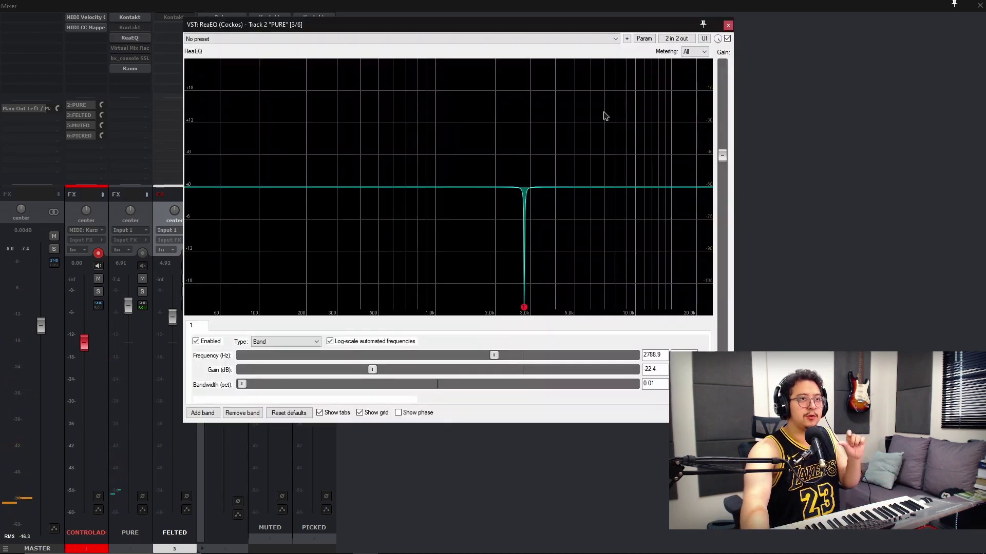
left_click(728, 25)
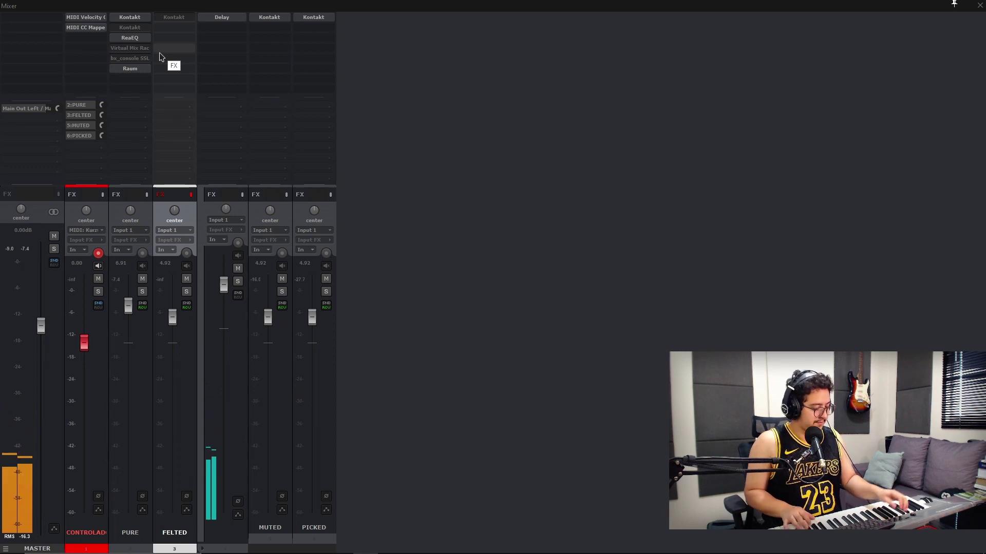
mouse_move(916, 553)
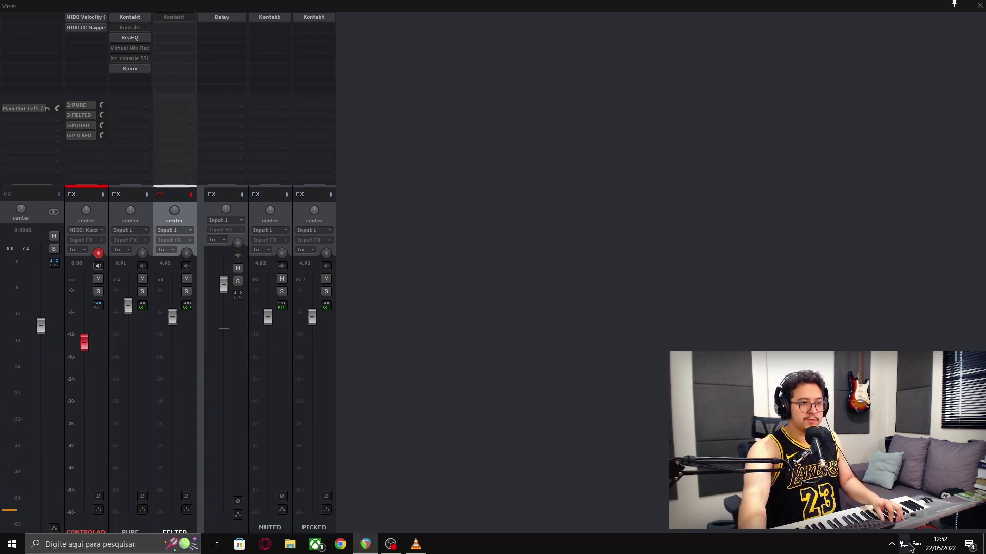
key("Delete")
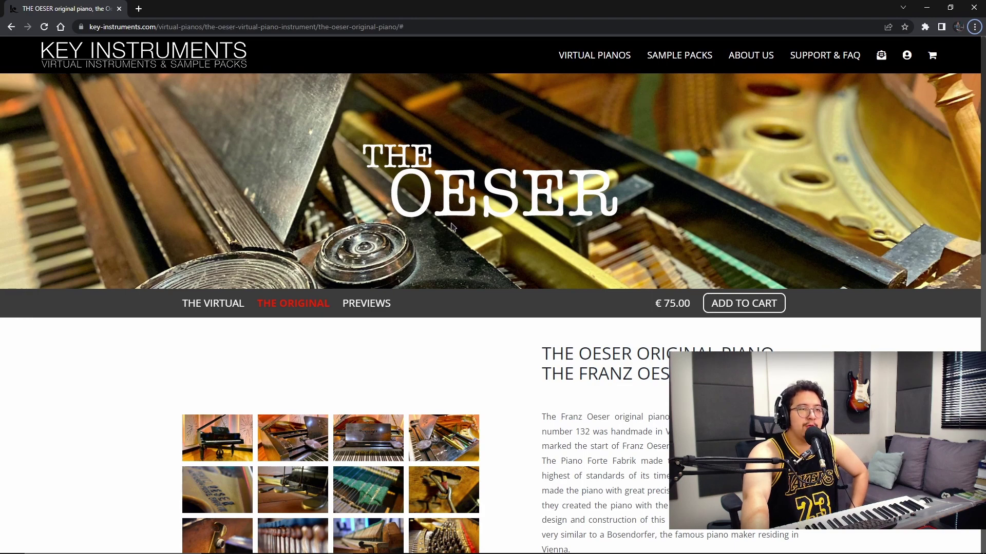
Examine The Oeser original piano page on the Key Instruments website, highlighting "Franz Oeser" in the heading.
scroll(601, 327, "down", 1)
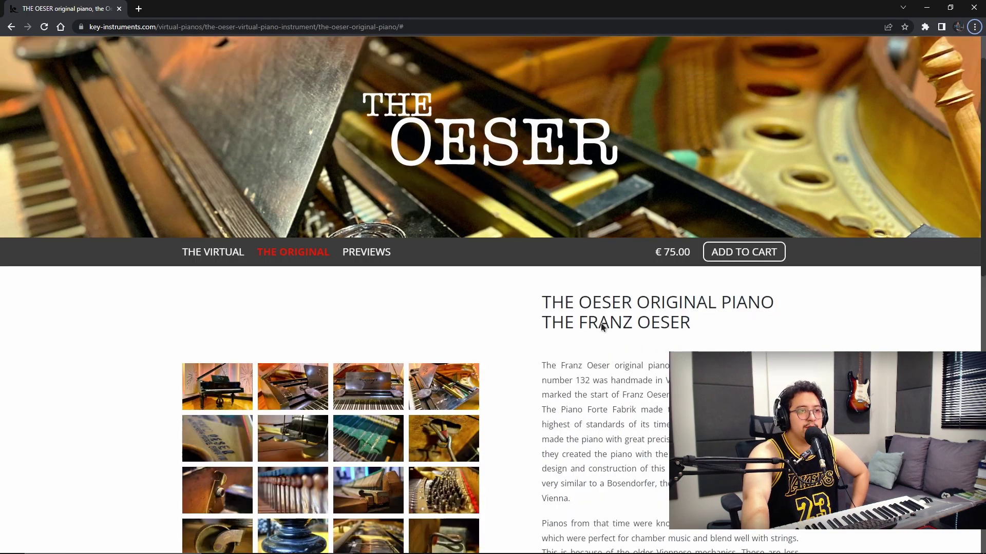
scroll(463, 185, "down", 1)
left_click_drag(579, 271, 695, 269)
scroll(229, 338, "down", 1)
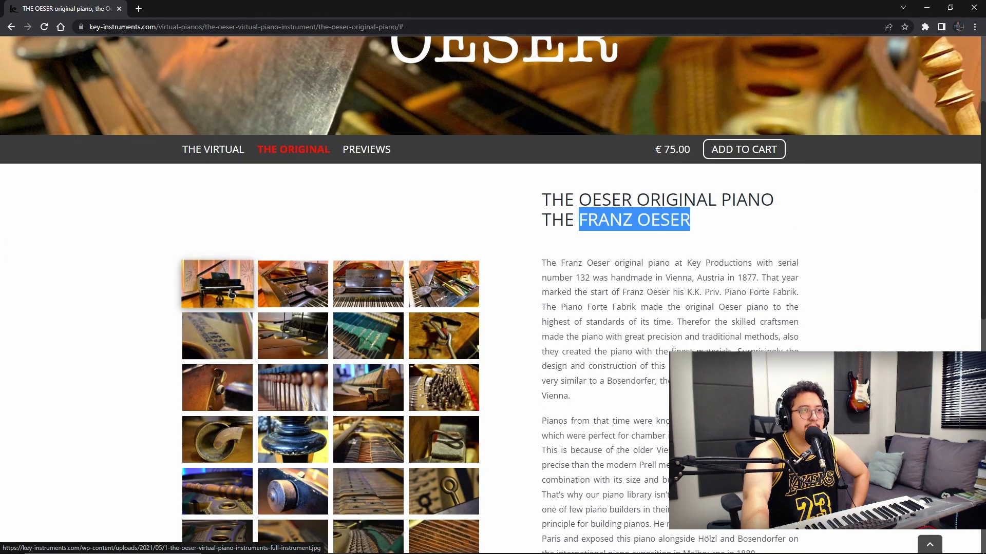
Browse the enlarged gallery photos from the full piano picture onward, close the gallery and examine the description, highlighting the year 1877.
left_click(251, 286)
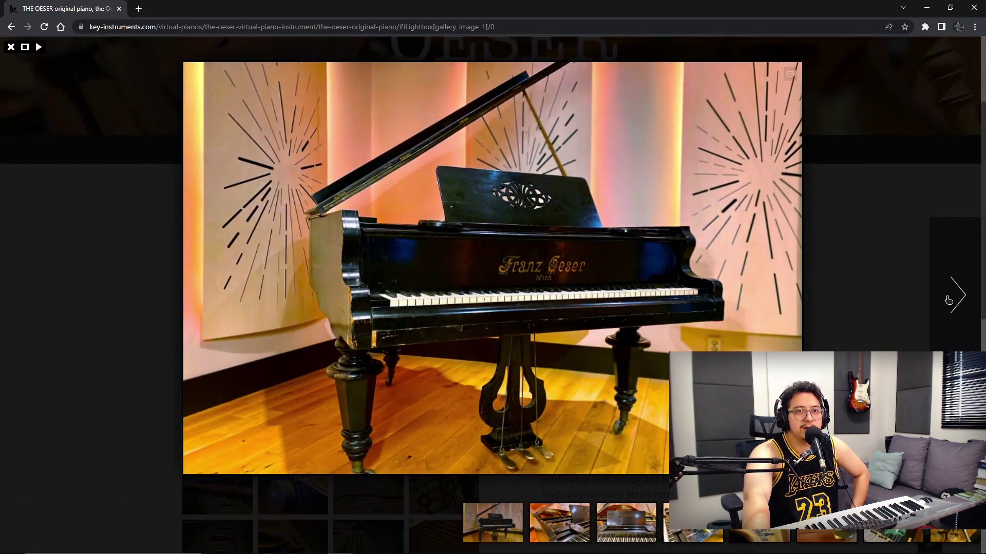
left_click(949, 300)
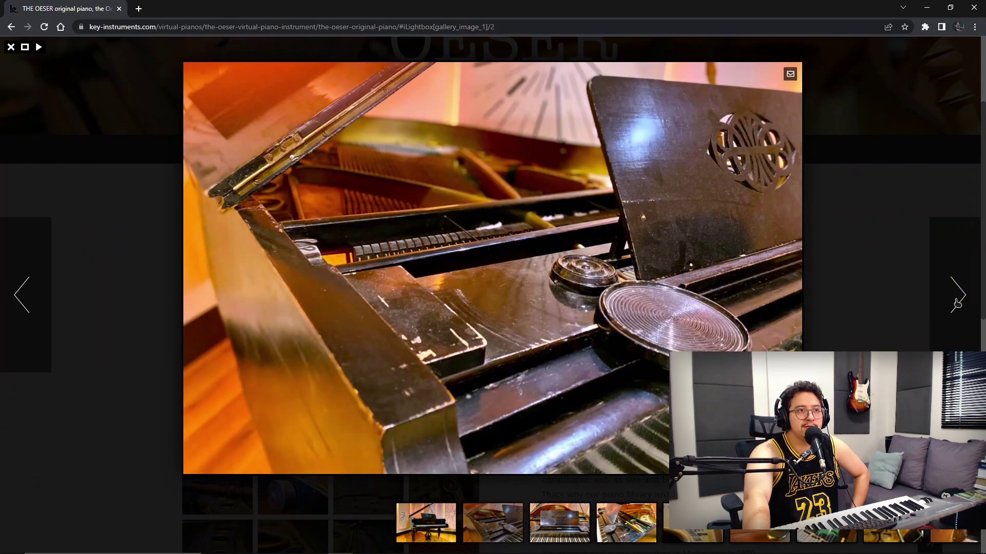
left_click(957, 303)
key("Escape")
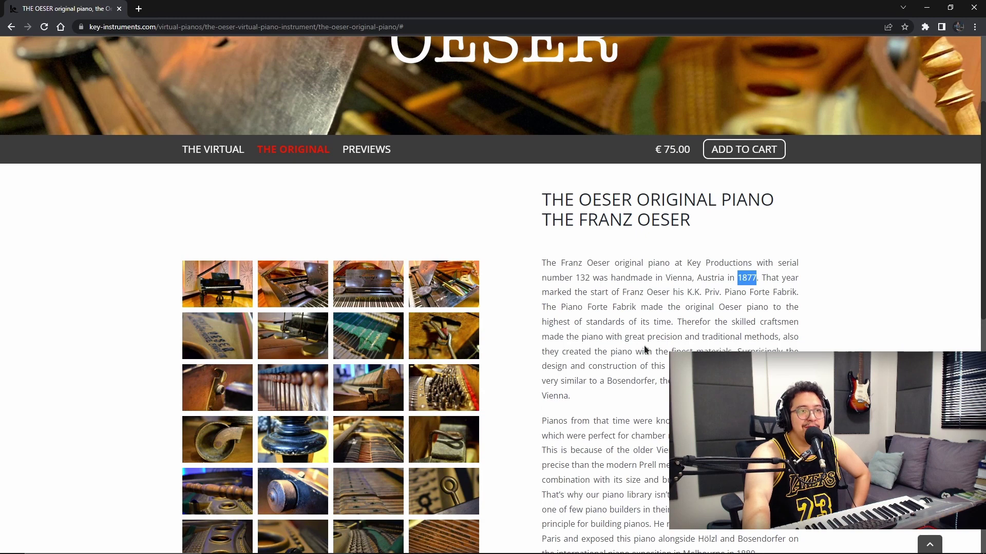
scroll(646, 350, "down", 1)
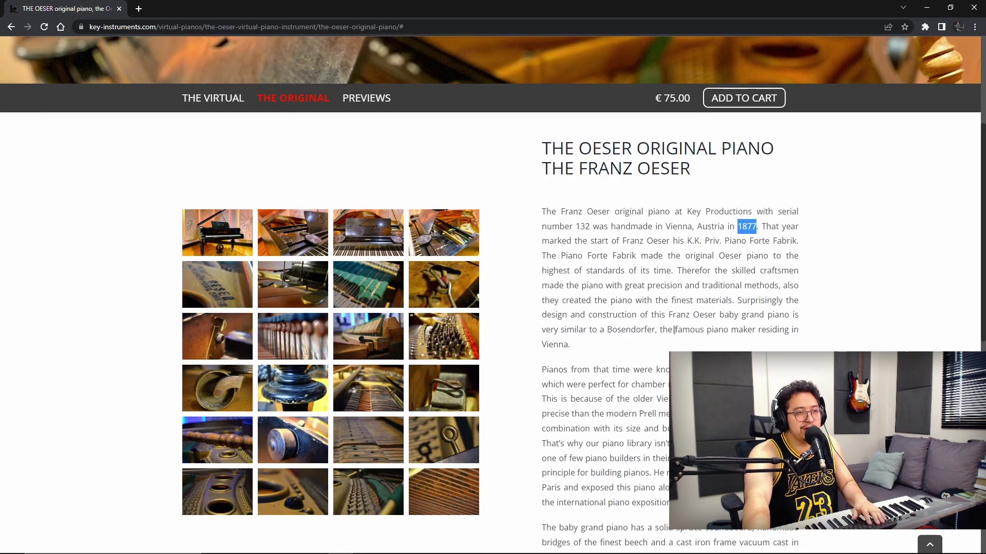